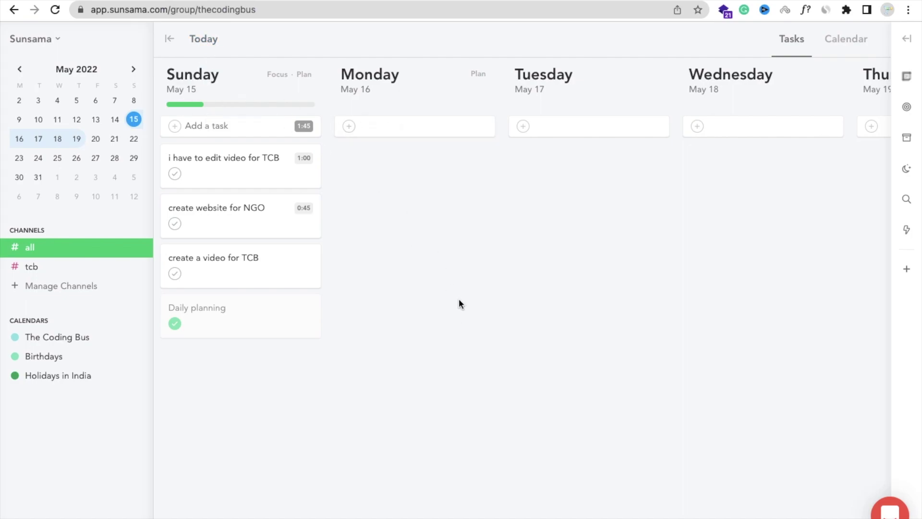
Step: Start a new blank task at the top of Sunday, May 15's list
left_click(204, 127)
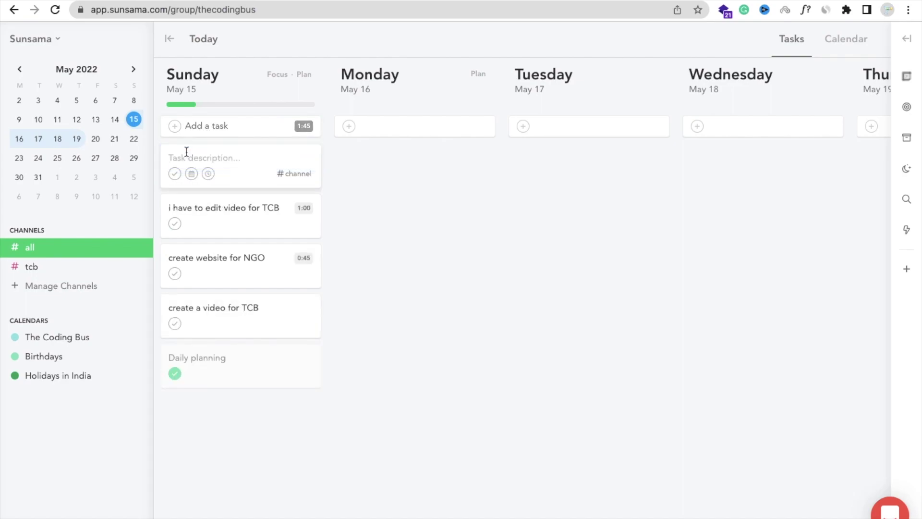
Step: Enter the task text 'i have to create video for sunsama' for Sunday
type("i have")
type(" to create")
type(" video s")
key("BackSpace")
type("for ")
type("sunsama")
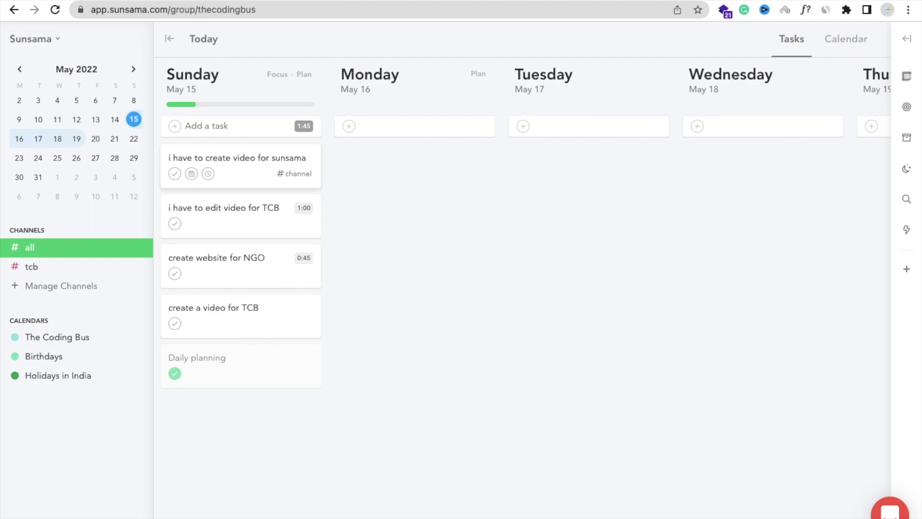
type("a")
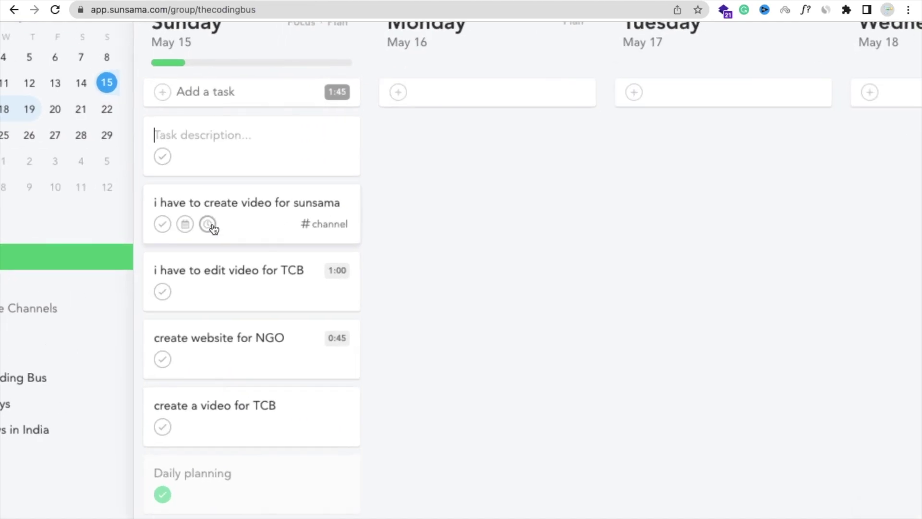
Step: Give the sunsama video task a 2 hr planned estimate
left_click(209, 223)
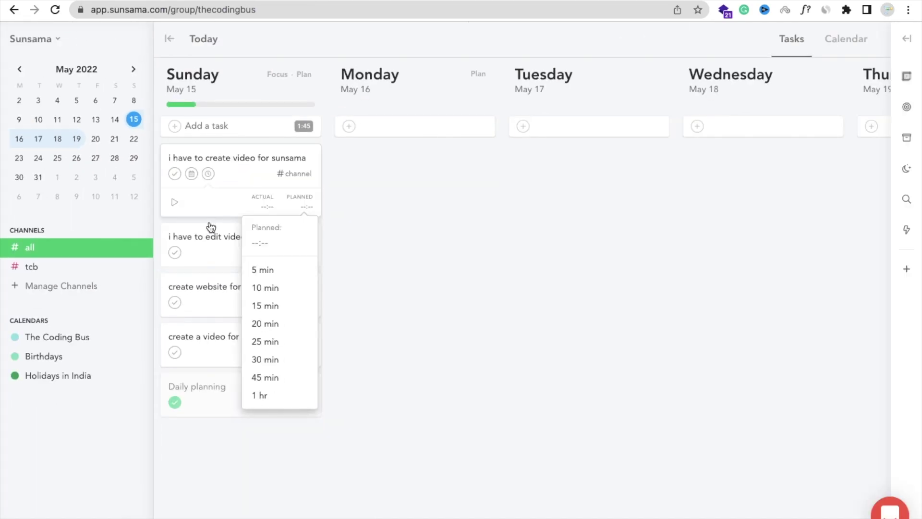
scroll(284, 386, "down", 1)
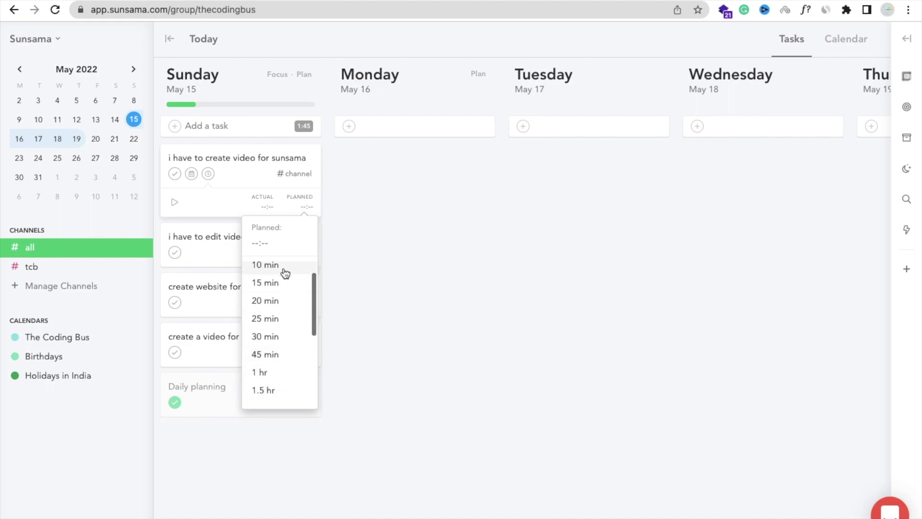
scroll(278, 358, "down", 3)
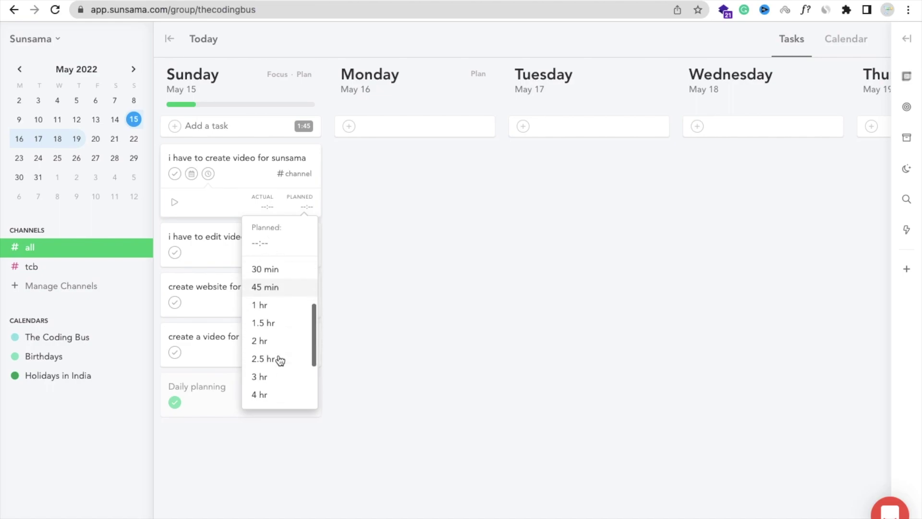
scroll(278, 359, "down", 2)
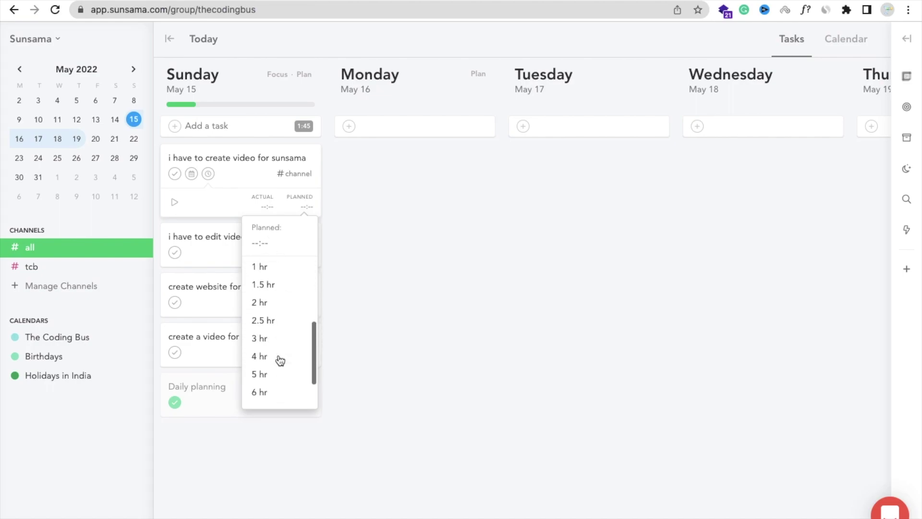
left_click(269, 307)
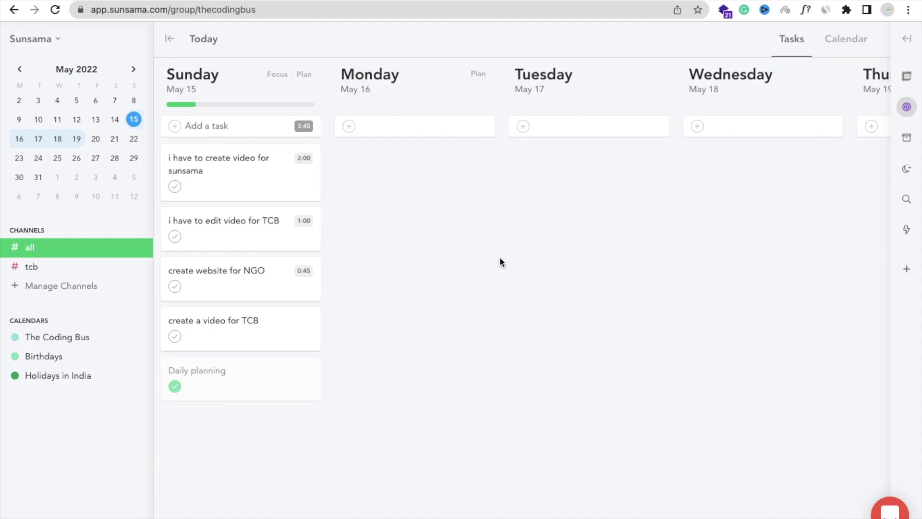
left_click(906, 108)
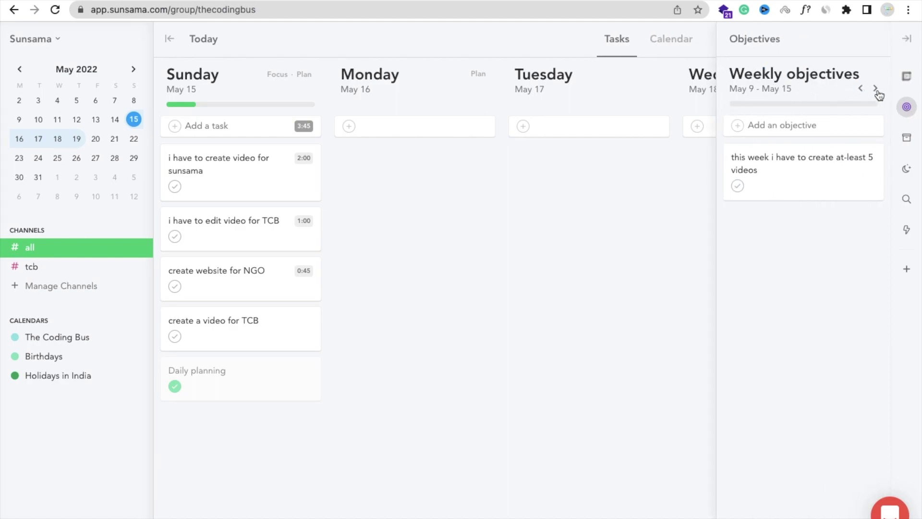
Step: Add the weekly objective 'this week we have to create 5 videos for tcb'
left_click(768, 135)
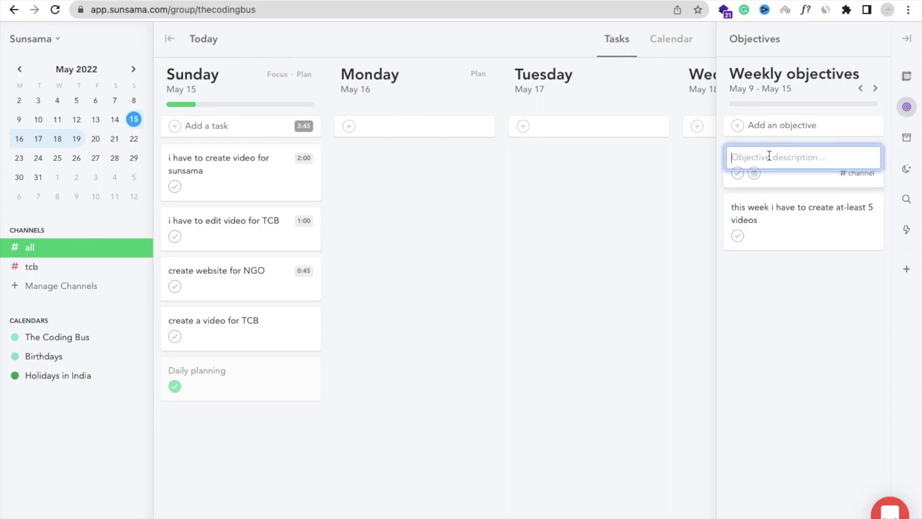
type("this ")
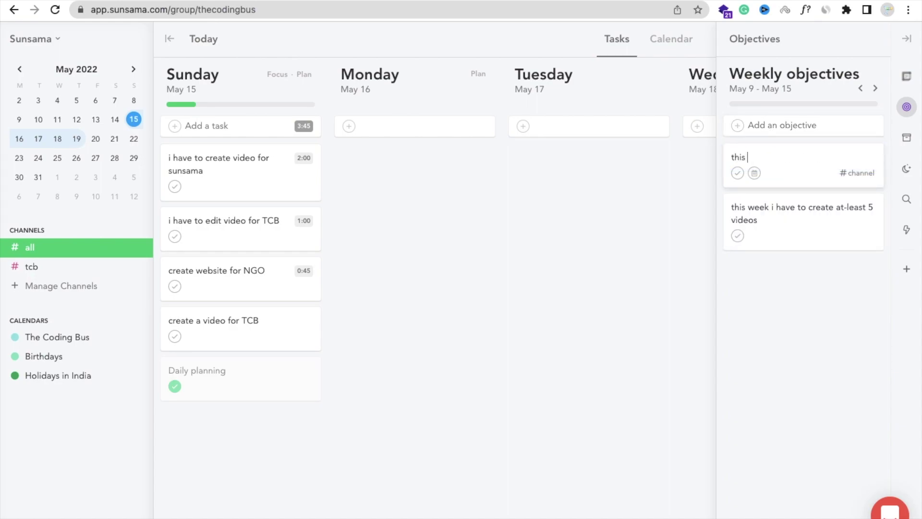
type("week we have ")
type("to create 5 videos fro")
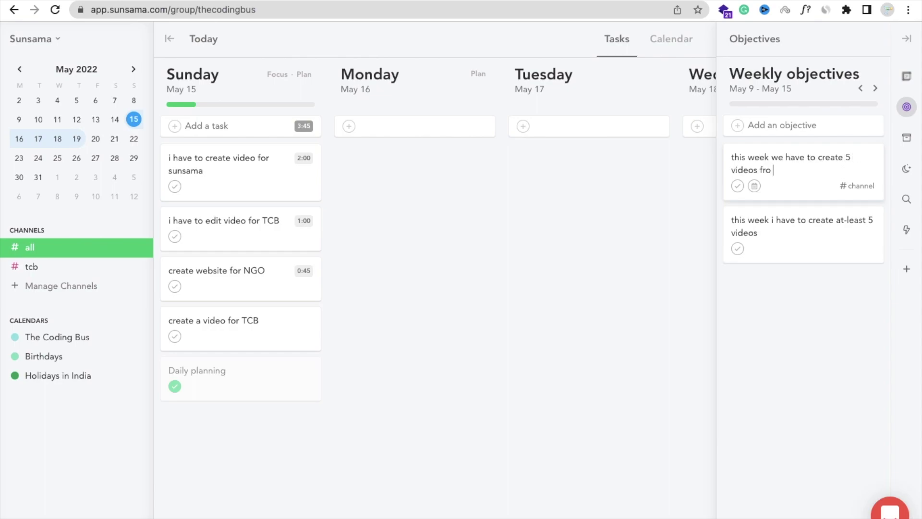
key("BackSpace")
key("BackSpace")
type("or tcb")
key("Return")
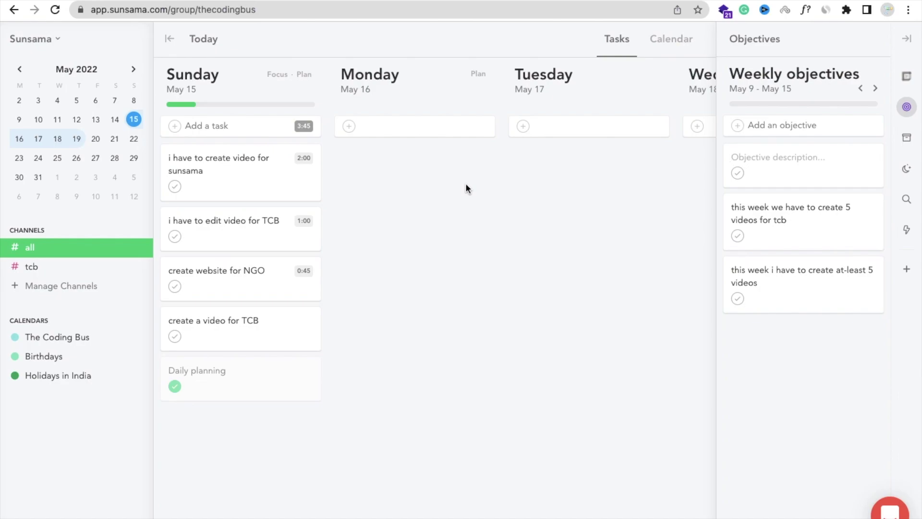
key("Escape")
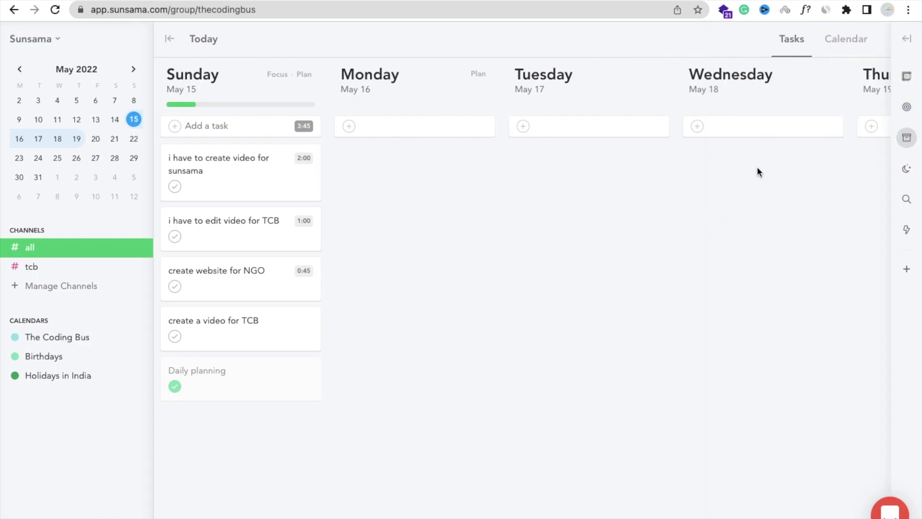
left_click(905, 138)
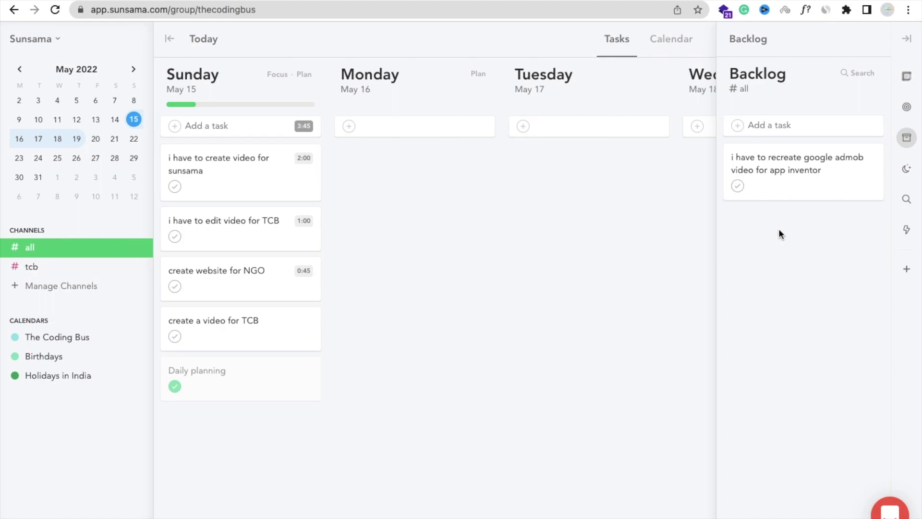
Step: Add the backlog task 'i have to create one insta reel', then close the backlog
left_click(780, 130)
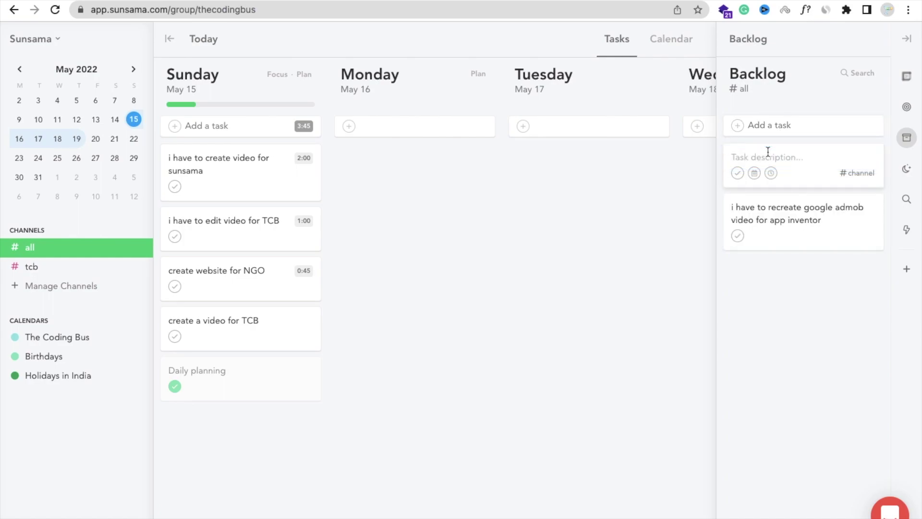
type("i want t")
key("ctrl+a")
type("i")
type(" always")
key("ctrl+a")
type("i have t")
type("o create one ")
type("insta reel")
left_click(647, 180)
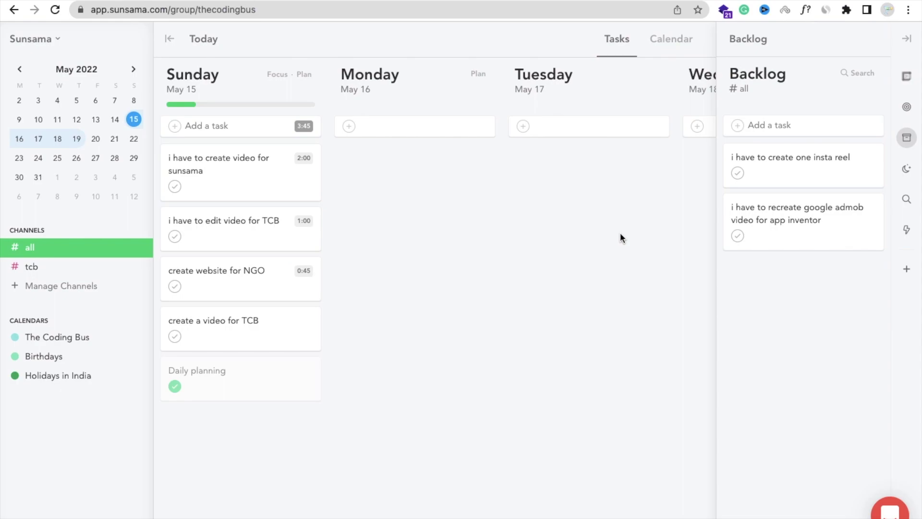
key("Escape")
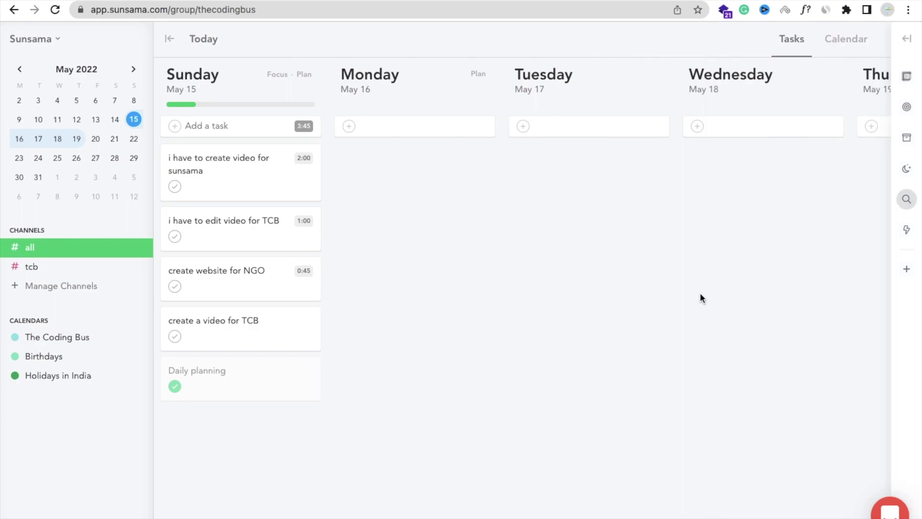
Step: Add the Gmail integration and grant Sunsama access on the Google consent page
left_click(910, 271)
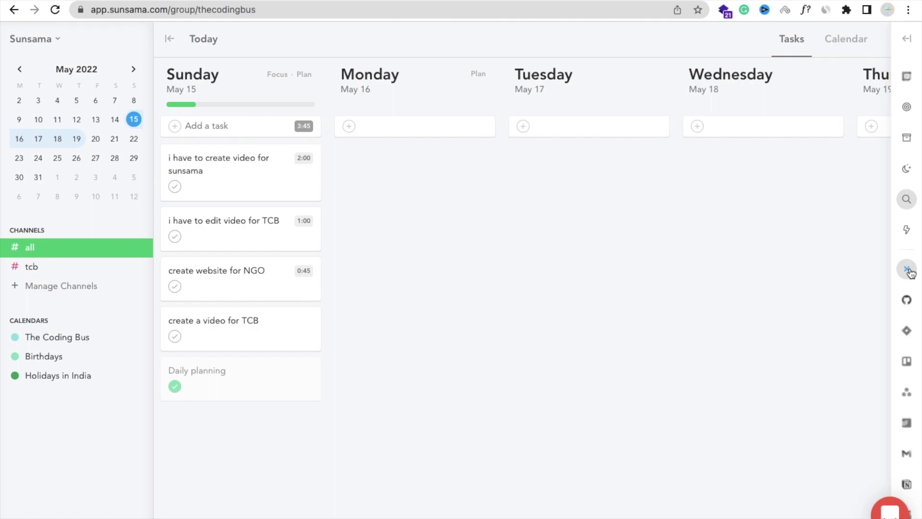
left_click(906, 454)
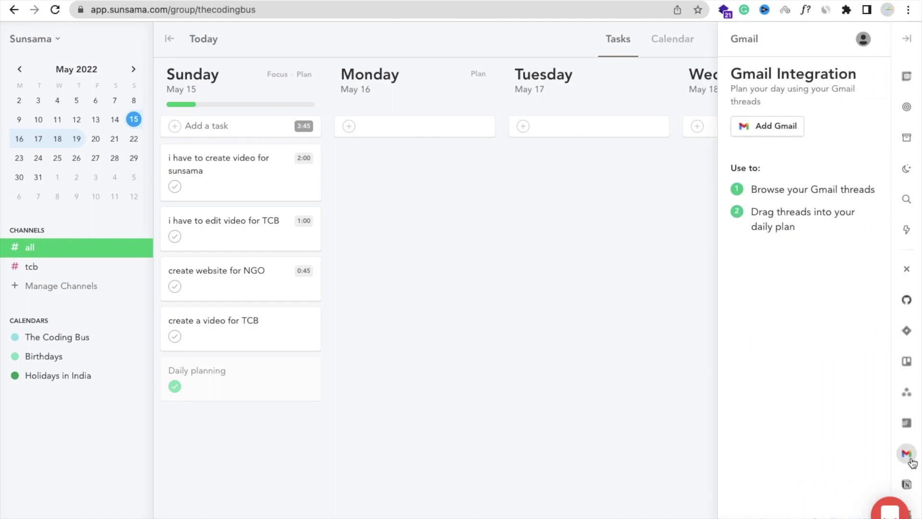
left_click(757, 131)
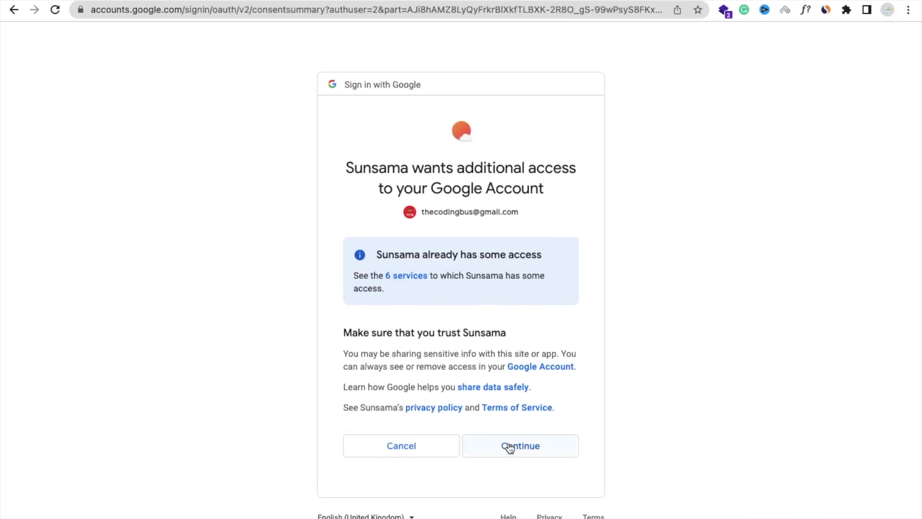
left_click(509, 446)
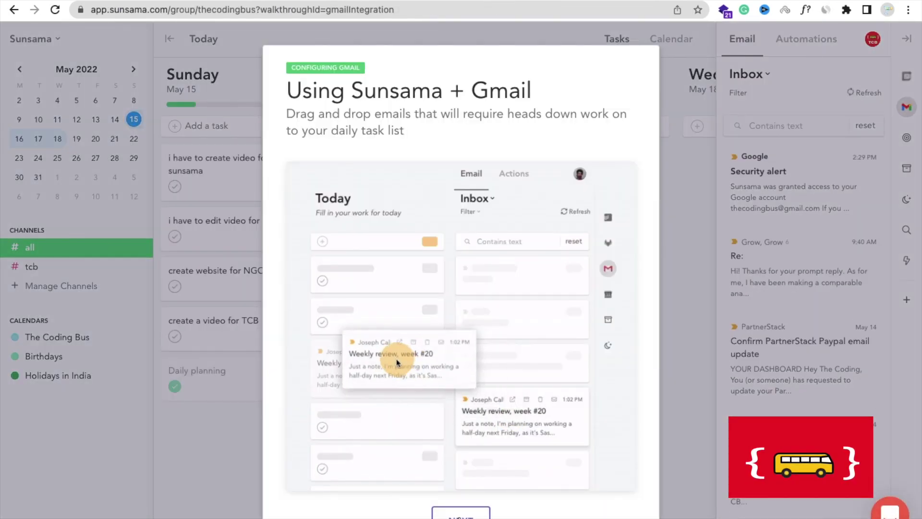
left_click(460, 513)
Step: Show only Social emails, not Starred, and drag the Instagram email into Sunday
left_click(457, 474)
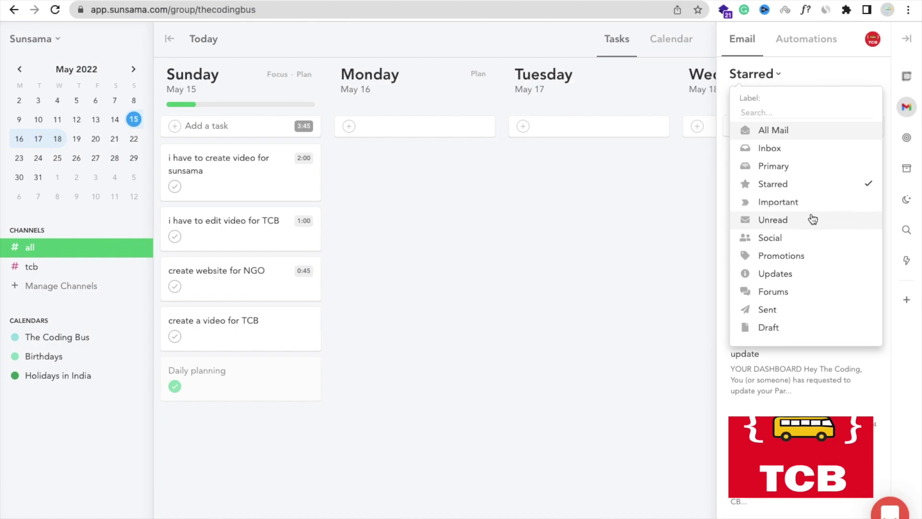
left_click(800, 239)
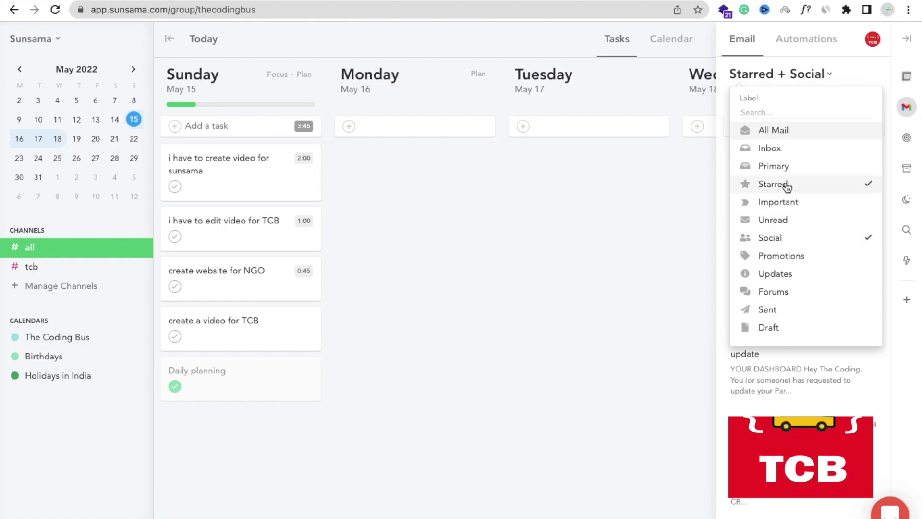
left_click(786, 185)
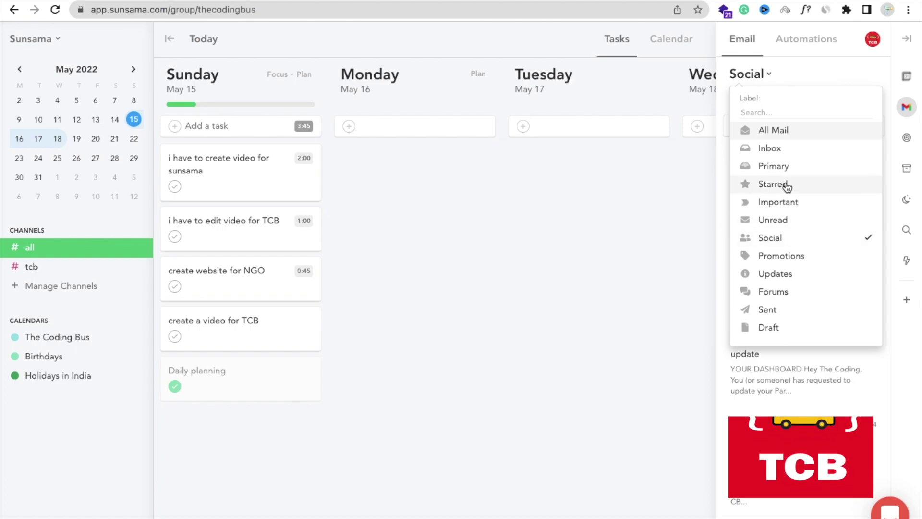
left_click(632, 275)
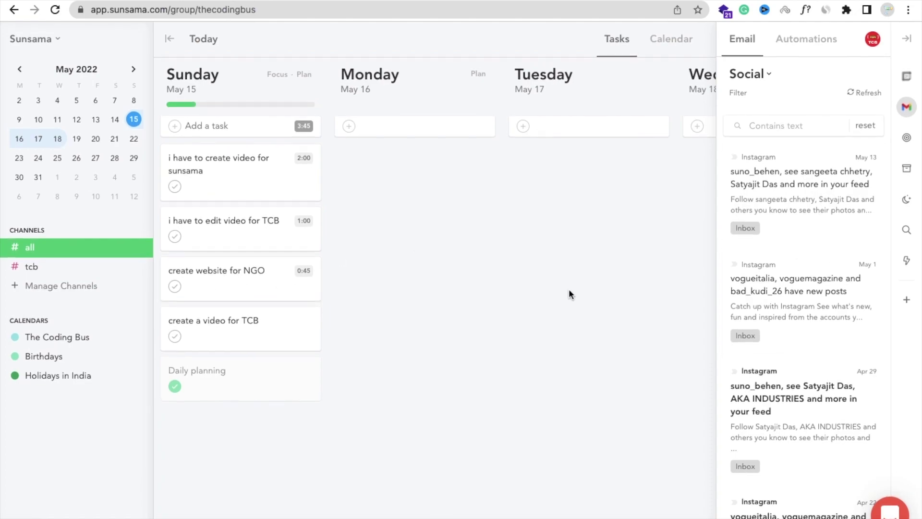
mouse_move(803, 192)
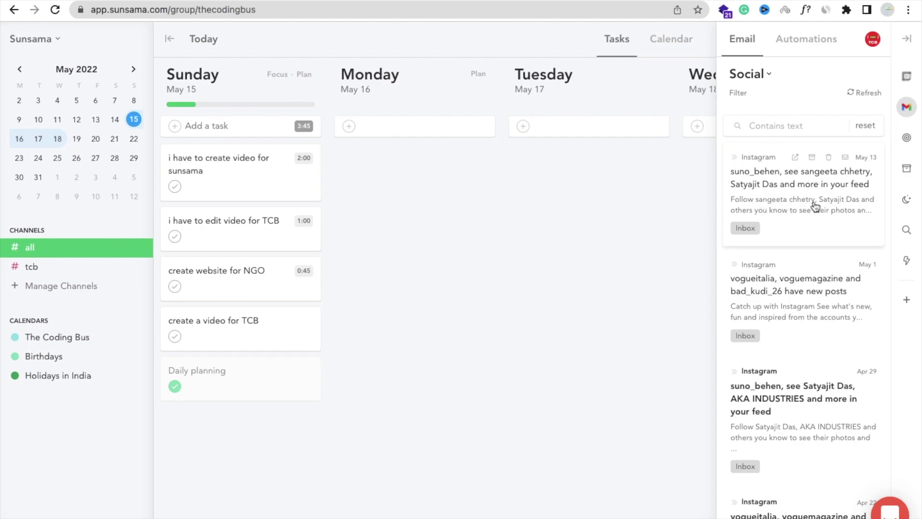
left_click_drag(813, 208, 258, 378)
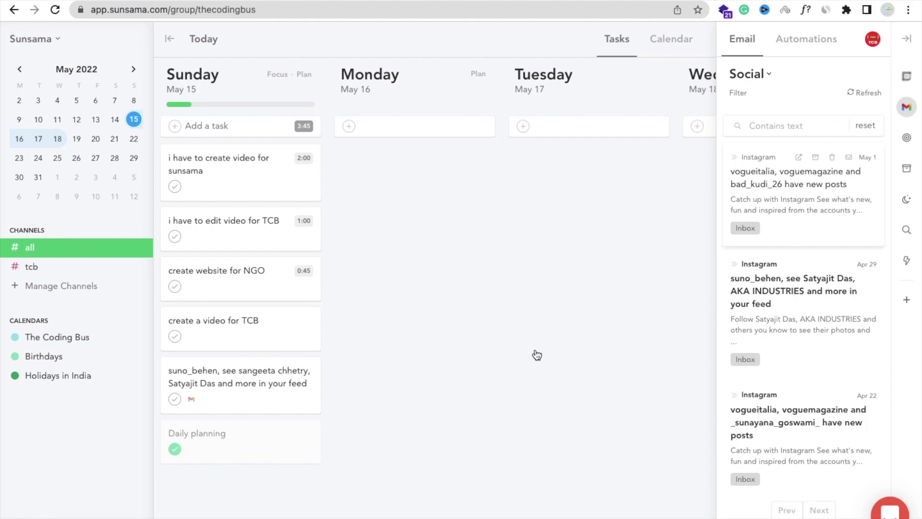
Step: Collapse the Gmail panel to widen the week board
left_click(907, 38)
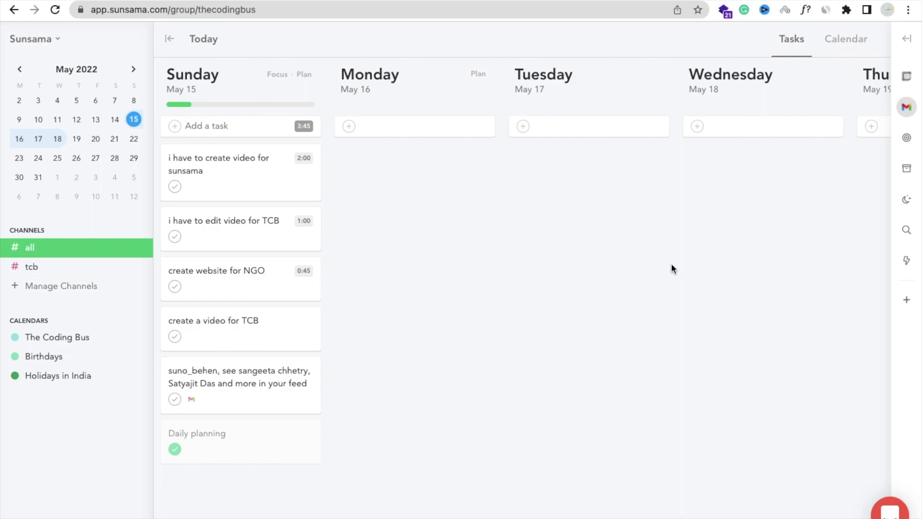
left_click(906, 230)
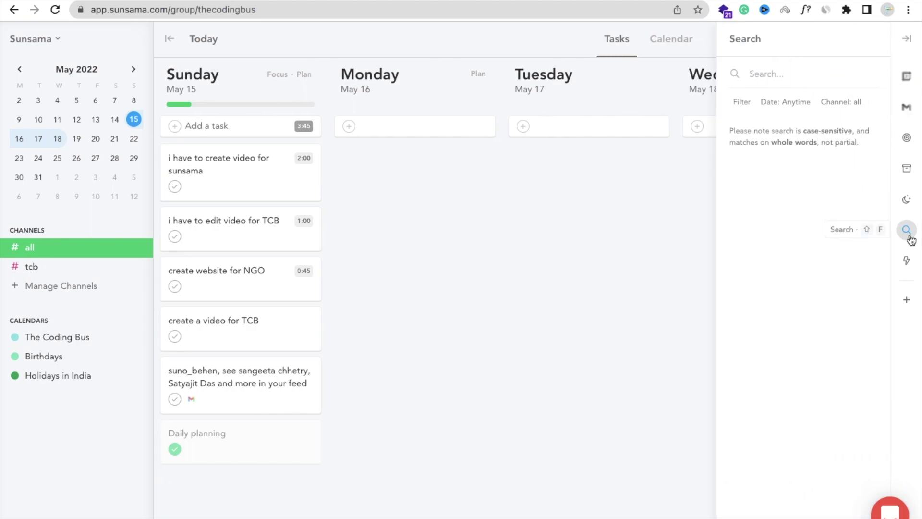
type("tcb")
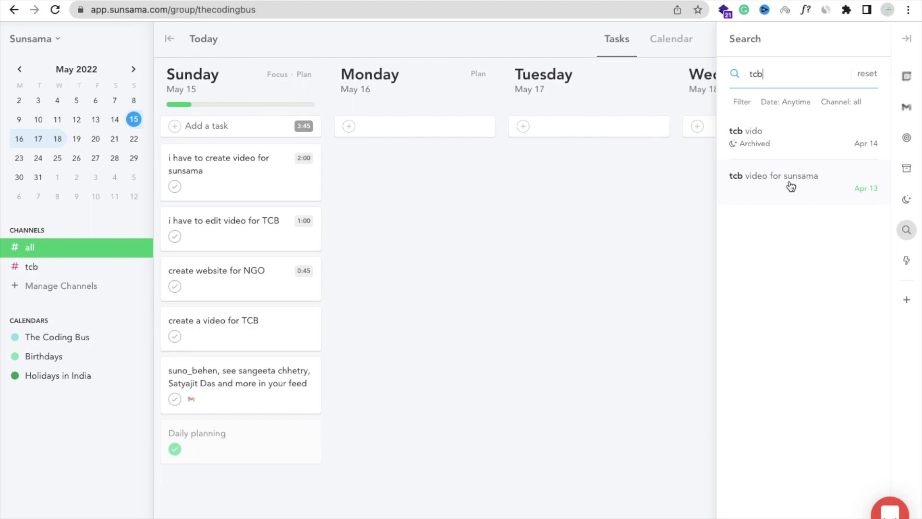
key("Escape")
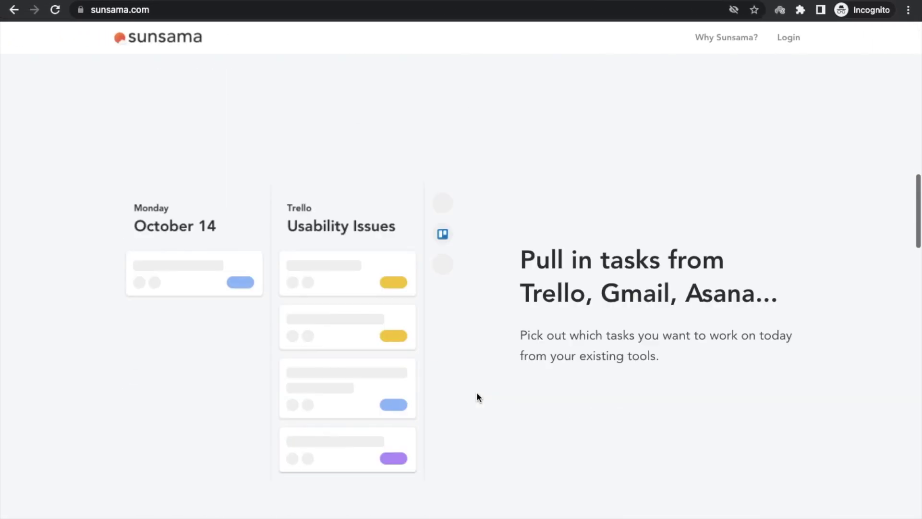
scroll(476, 396, "down", 15)
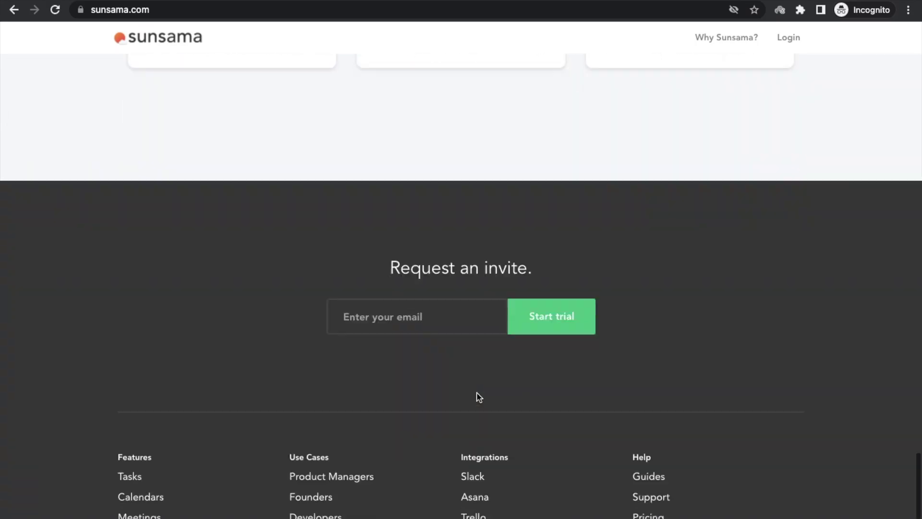